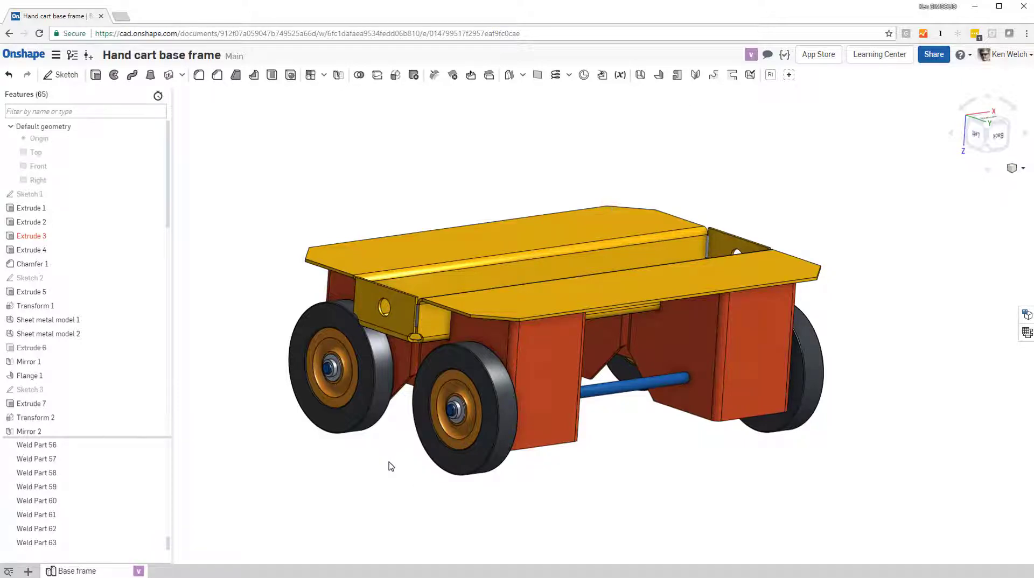
Examine the hand cart model from below and around the wheels, looking at the modelled weld parts between the plates
right_drag(391, 466, 452, 411)
scroll(492, 351, up, 3)
scroll(478, 353, down, 10)
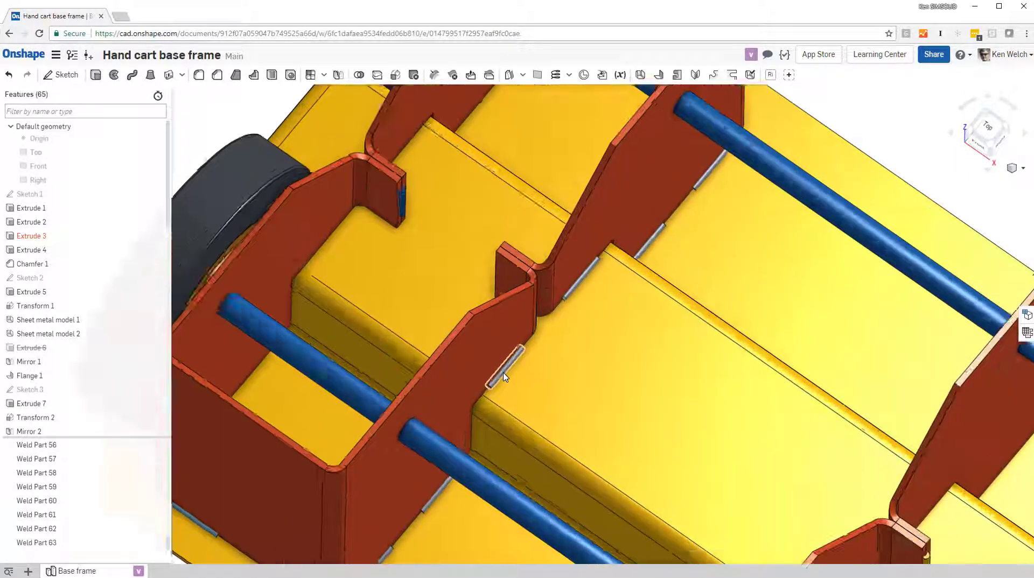
scroll(503, 376, down, 2)
right_drag(554, 415, 525, 377)
scroll(526, 355, down, 5)
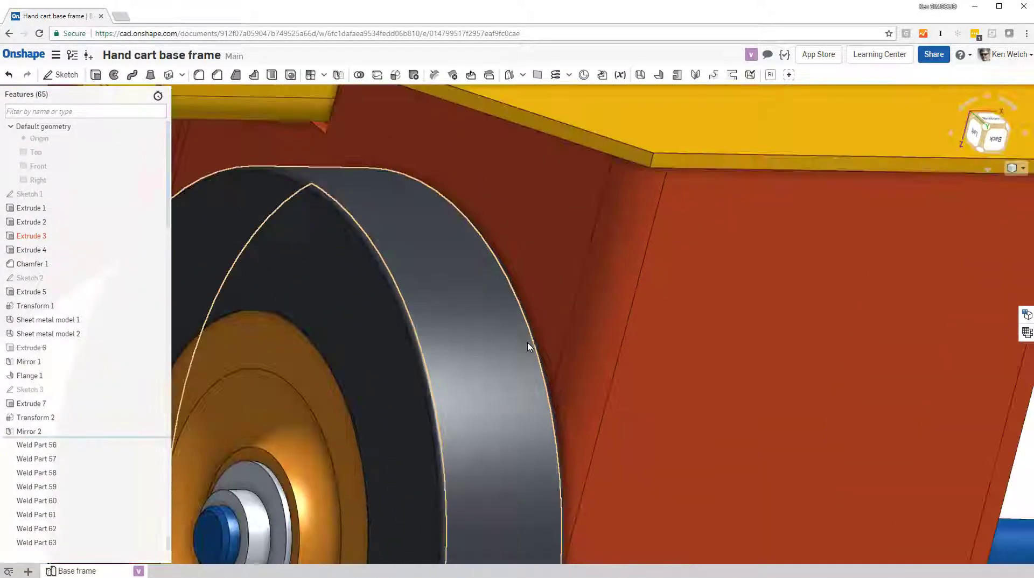
scroll(528, 347, up, 6)
right_drag(660, 384, 596, 378)
middle_drag(605, 367, 493, 375)
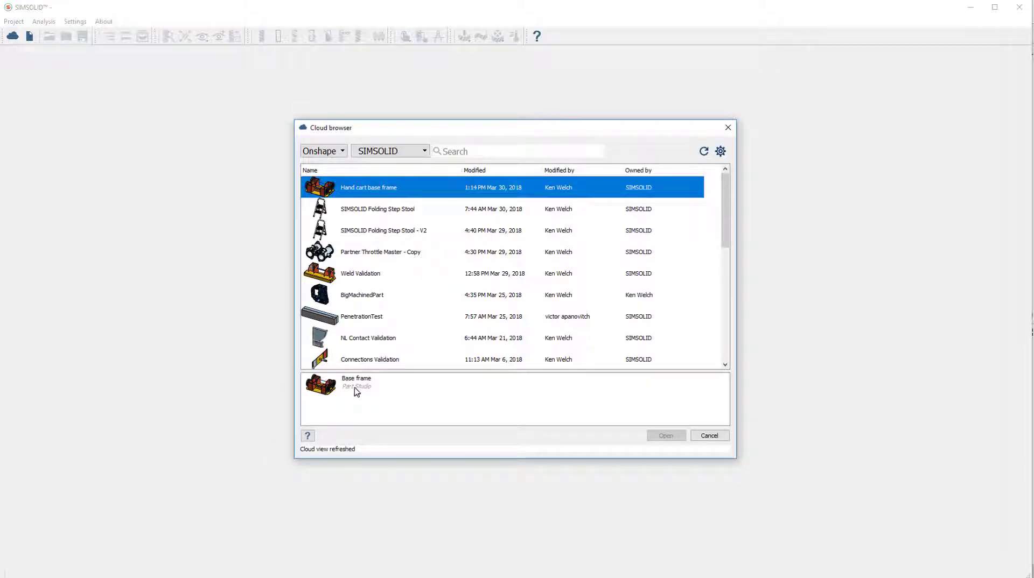
Switch to SIMSOLID and open the Base frame part studio of the Hand cart base frame document, skipping automatic connections
click(335, 384)
click(664, 435)
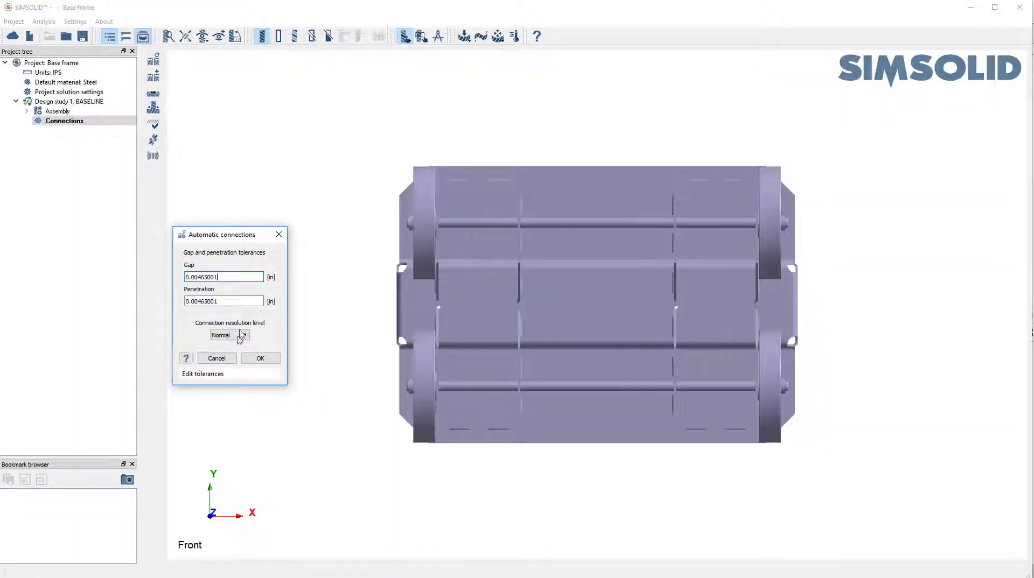
click(216, 358)
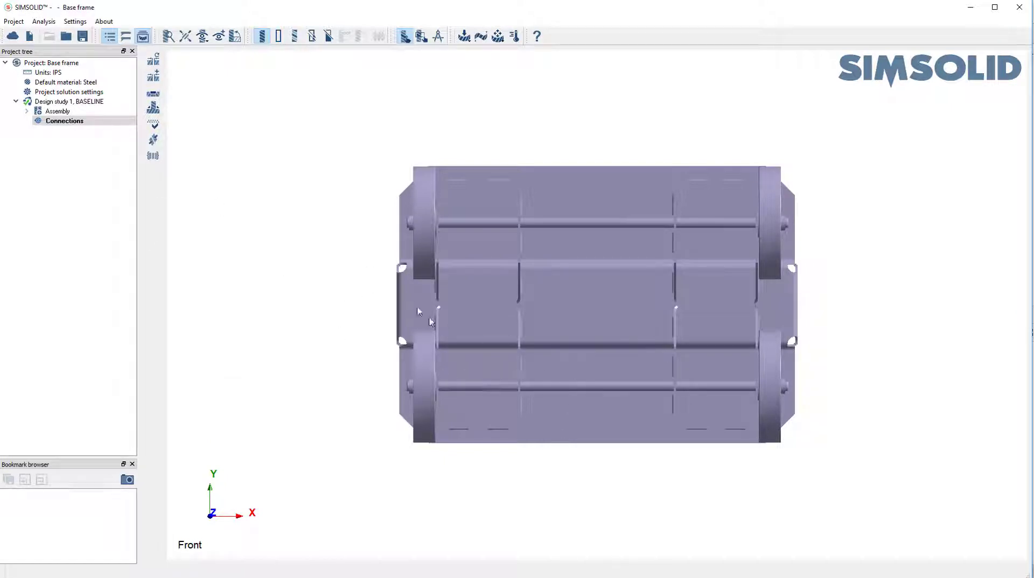
Start a seam weld definition using weld from solid, with the section size set to 0.12 in
right_drag(592, 396, 510, 363)
right_drag(481, 438, 600, 364)
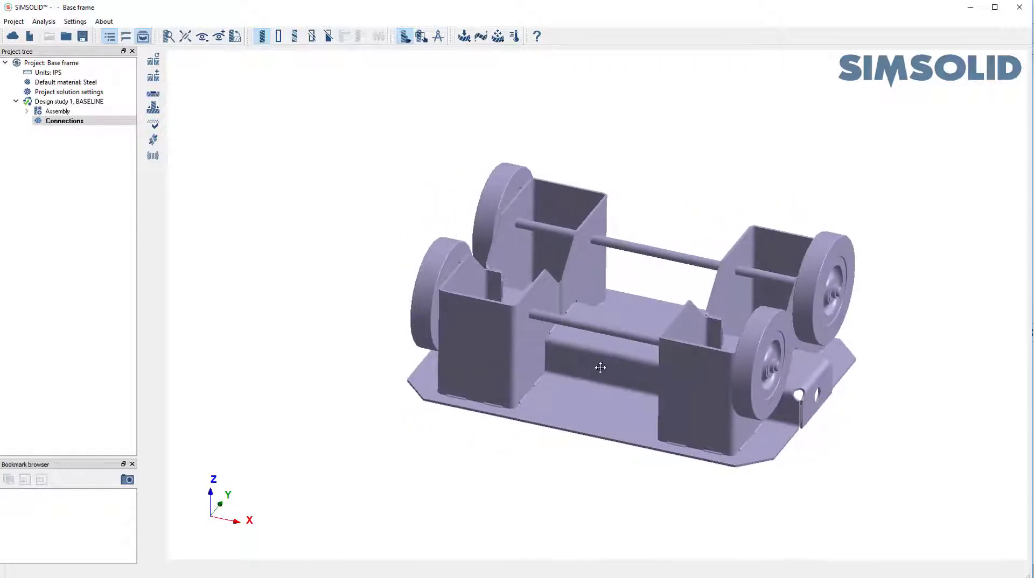
click(153, 110)
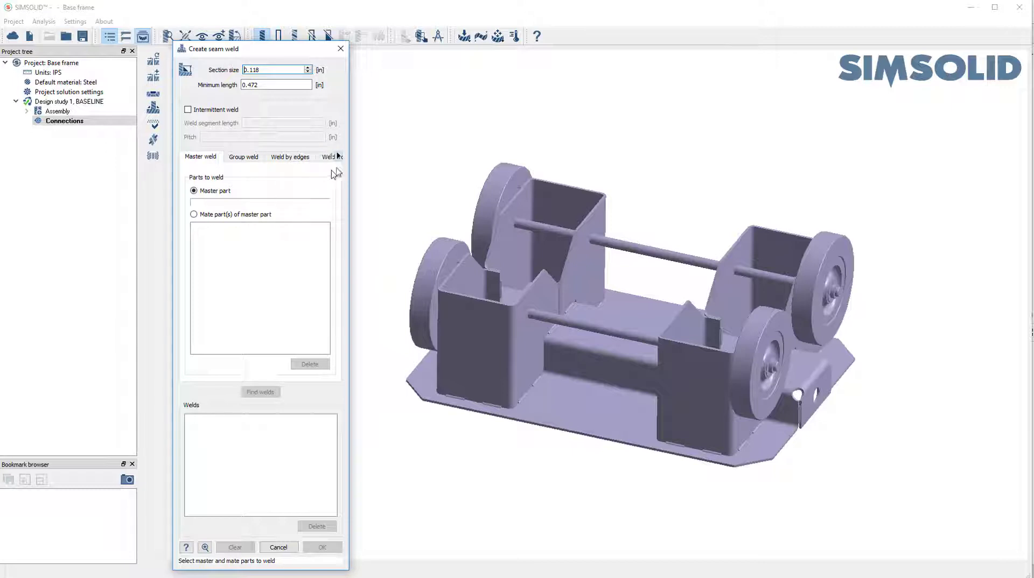
click(340, 157)
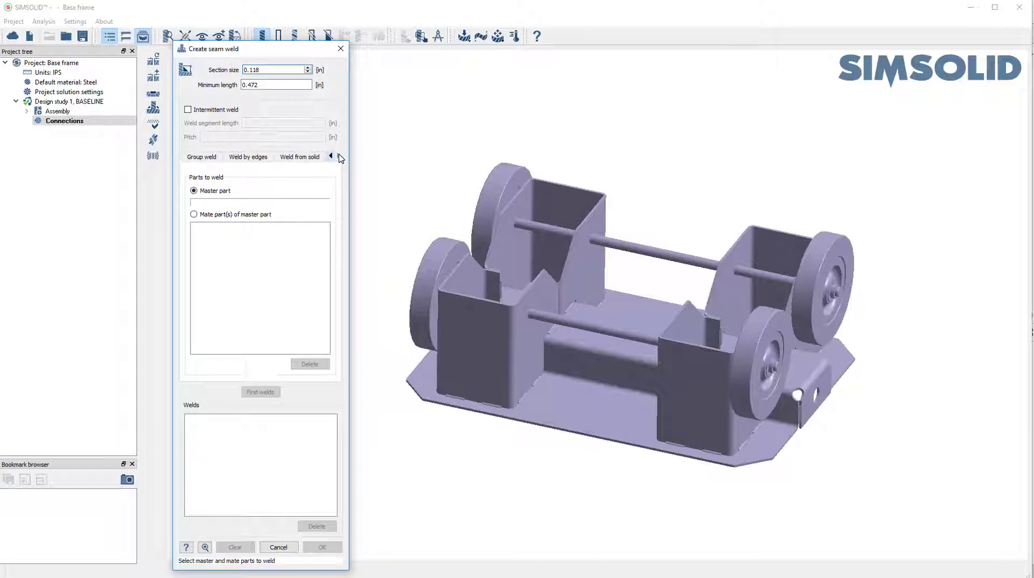
click(294, 158)
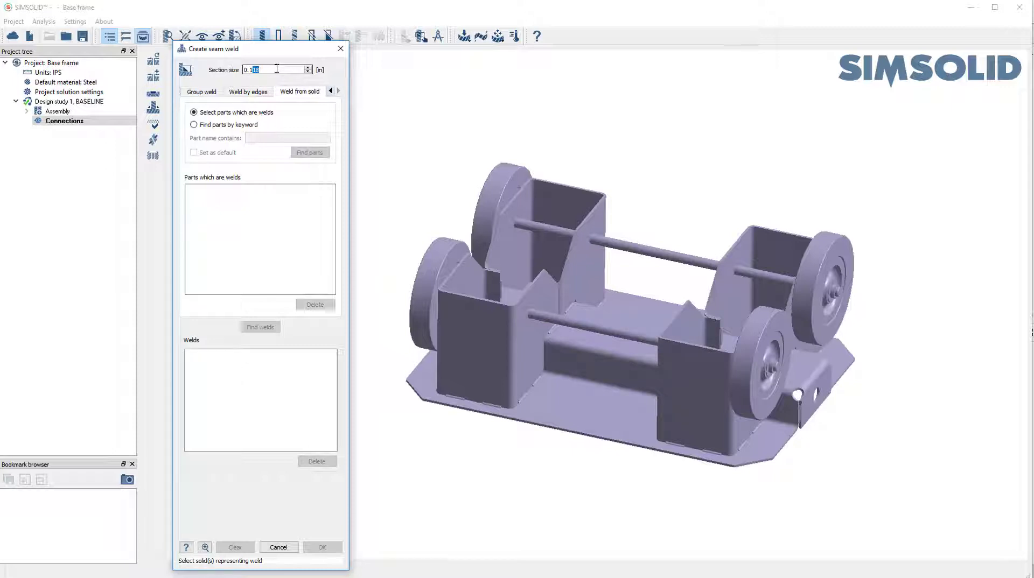
text(2)
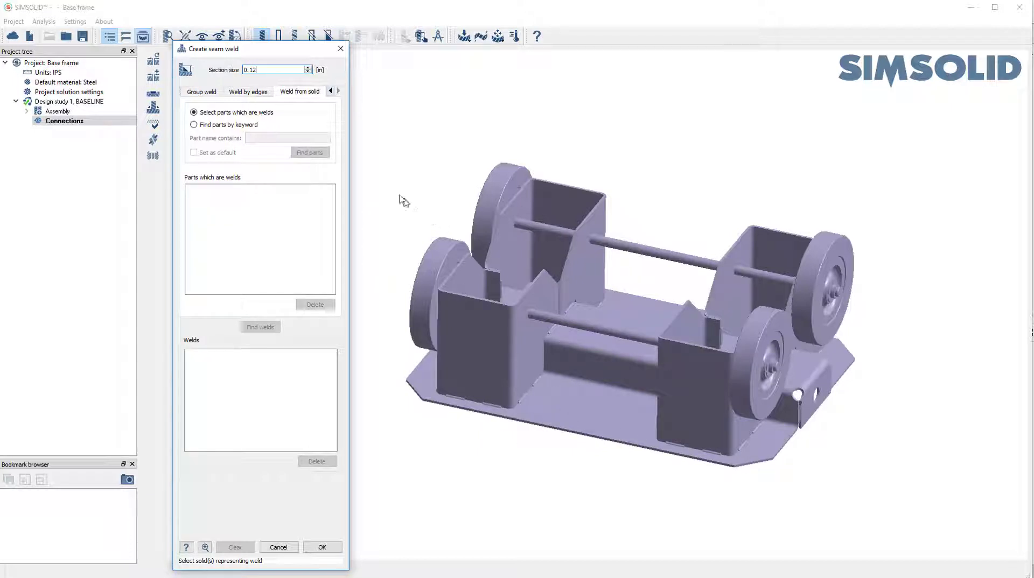
Select the whole assembly as candidate weld parts and find the welds, keeping the flagged non-weld parts and suppressing repeated warnings
drag(387, 140, 897, 508)
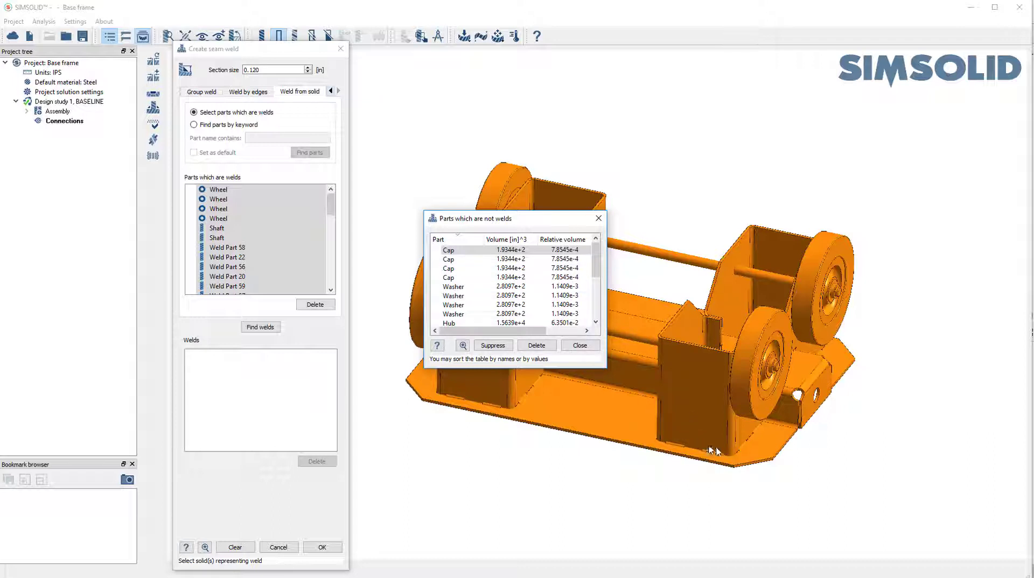
click(579, 346)
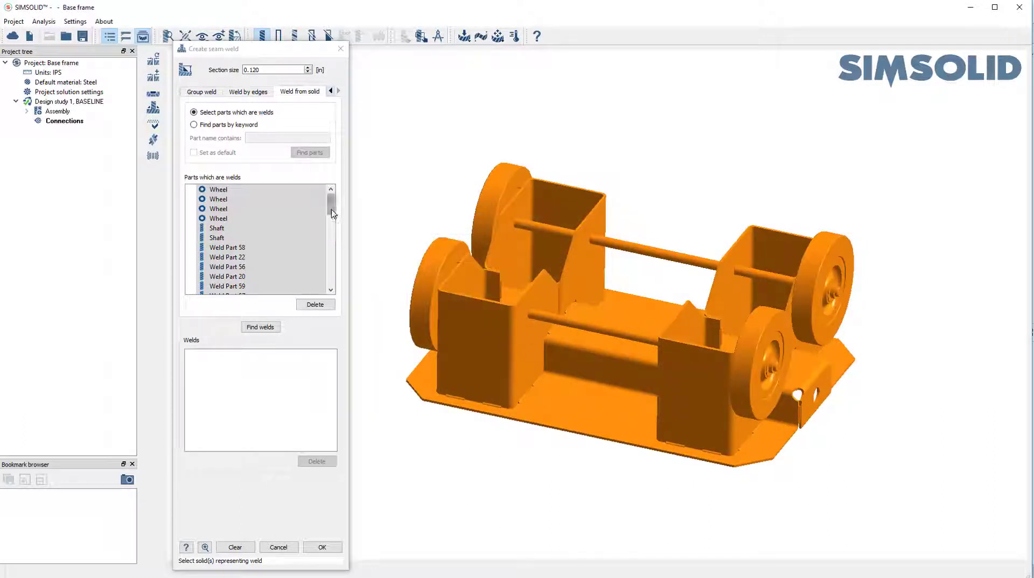
mouse_move(331, 205)
mouse_down()
mouse_move(338, 283)
mouse_move(336, 195)
mouse_up()
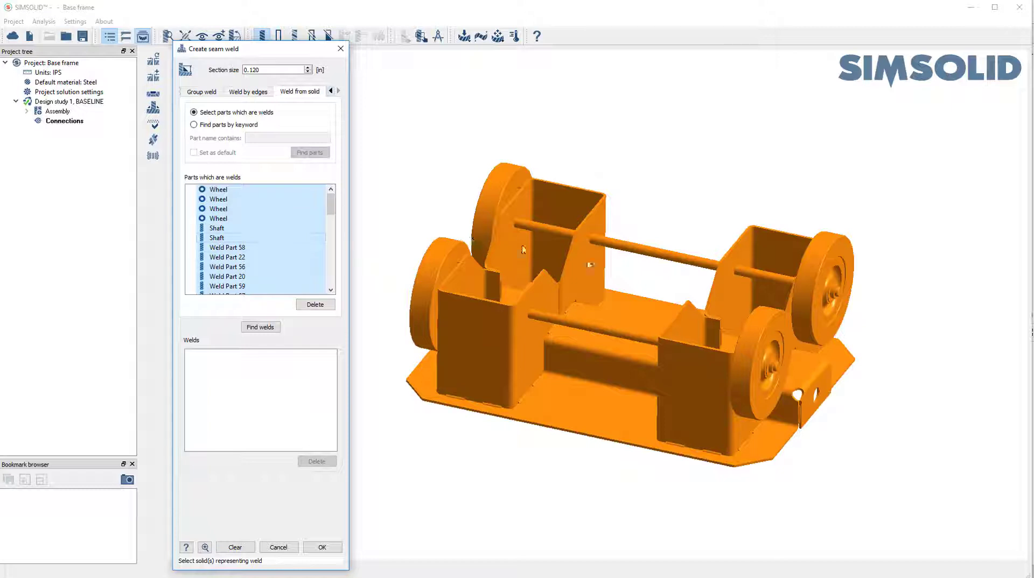
click(264, 328)
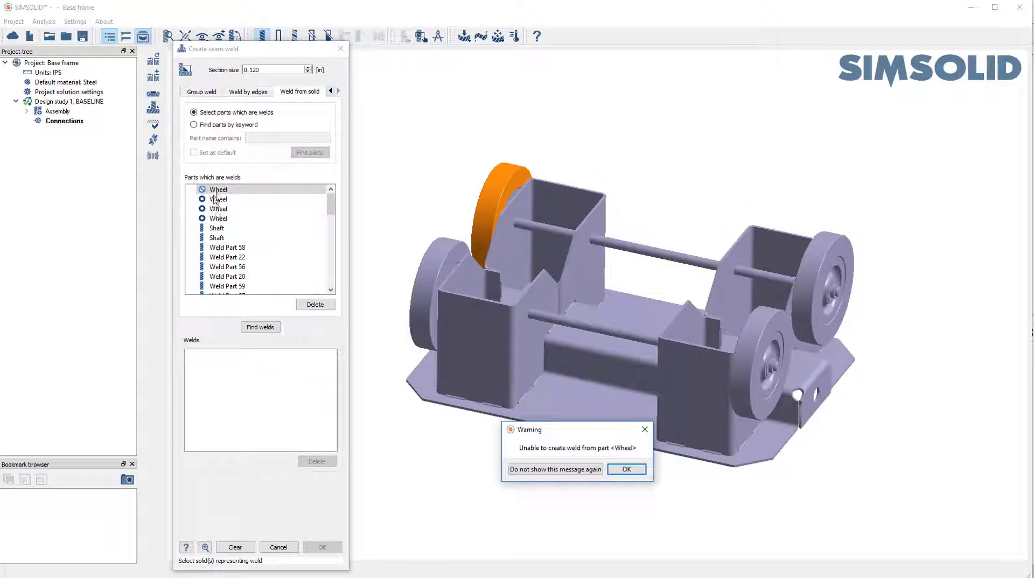
click(564, 469)
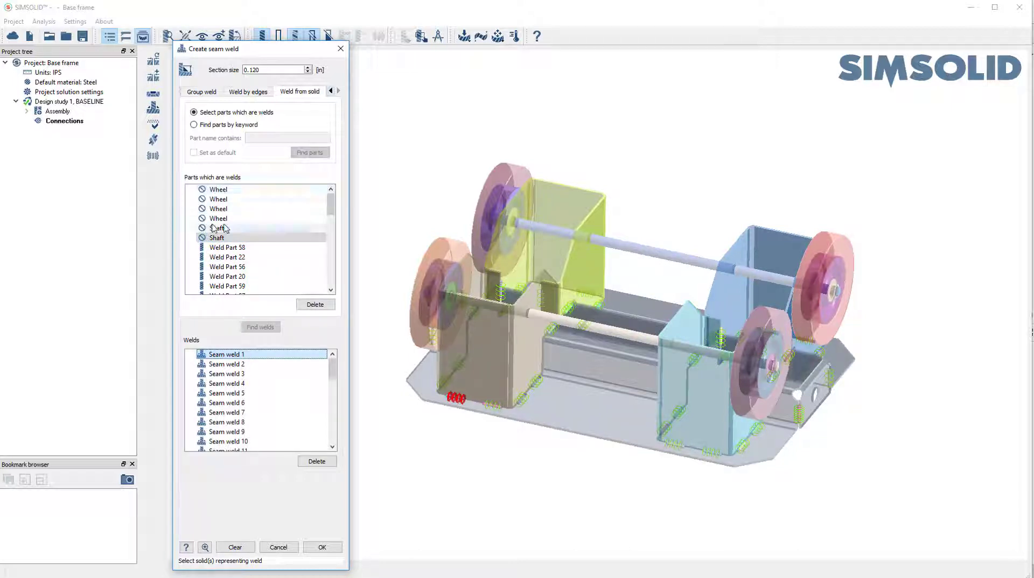
Review the detected seam welds around the frame and accept them
middle_drag(581, 326, 555, 319)
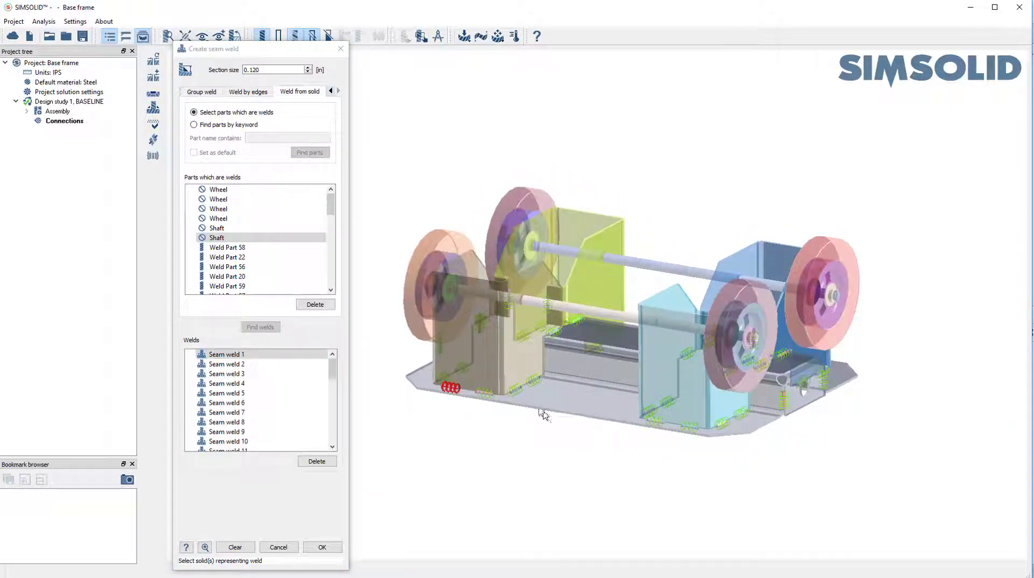
middle_drag(550, 381, 520, 407)
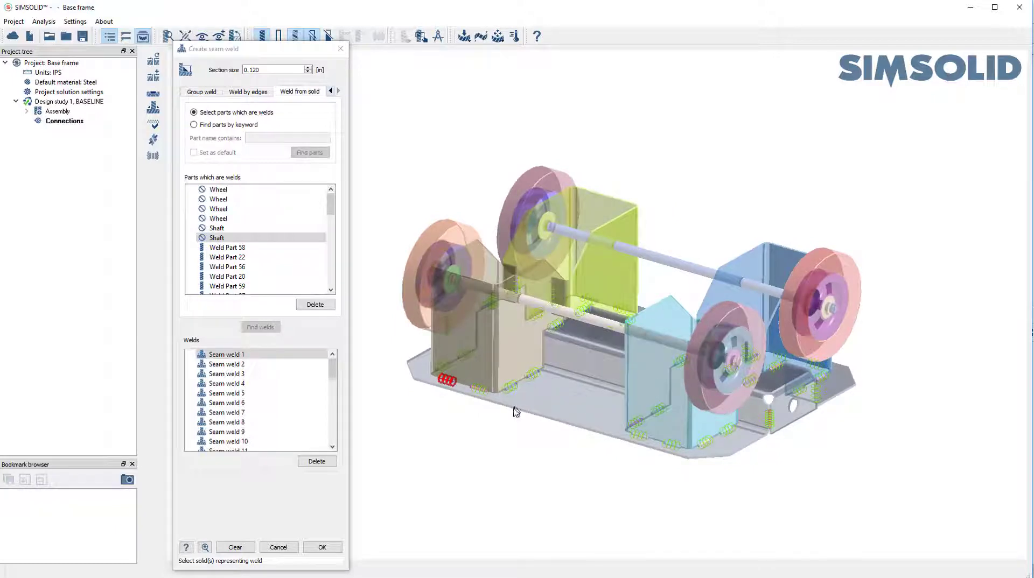
middle_drag(550, 394, 545, 392)
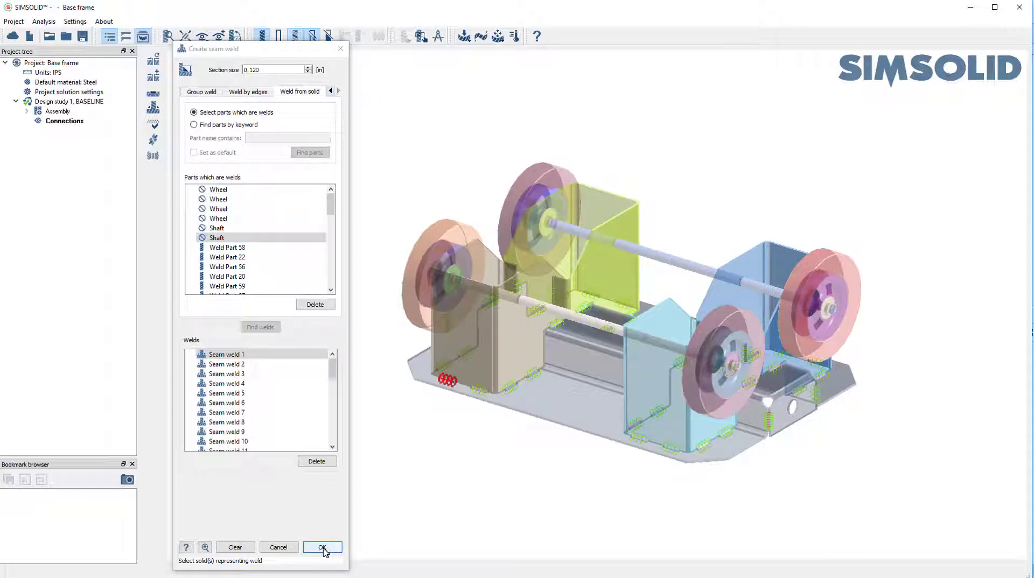
click(322, 548)
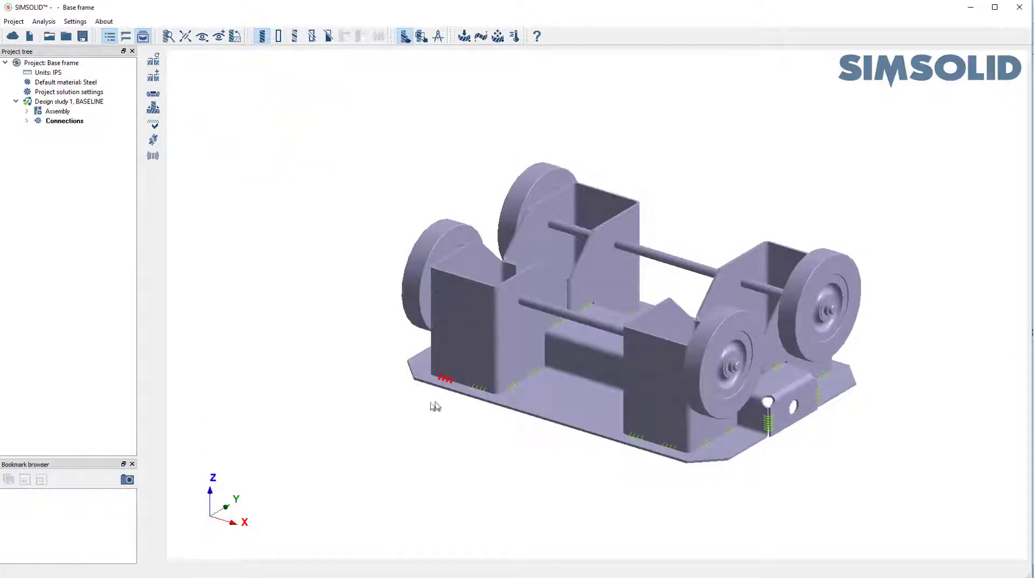
From the right view, start a group connection and add the parts of both wheel and axle groups
middle_drag(427, 402, 422, 394)
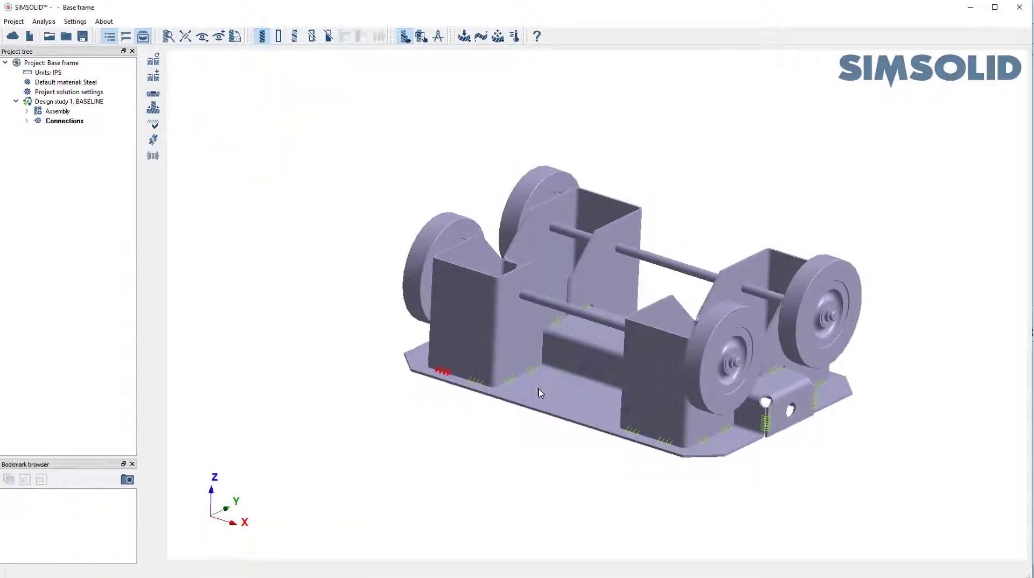
scroll(539, 389, up, 3)
middle_drag(549, 403, 440, 451)
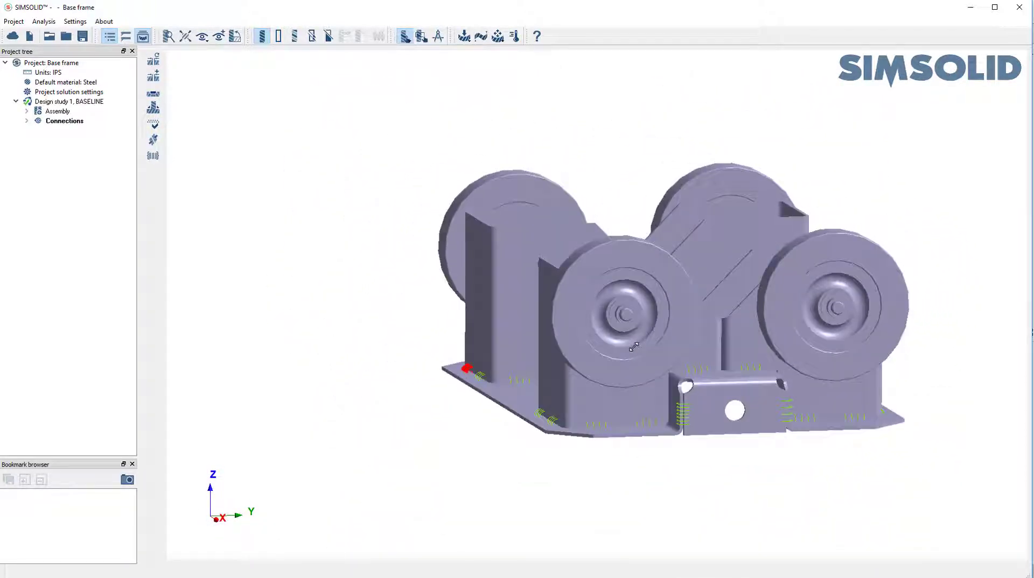
middle_drag(620, 350, 600, 339)
click(214, 520)
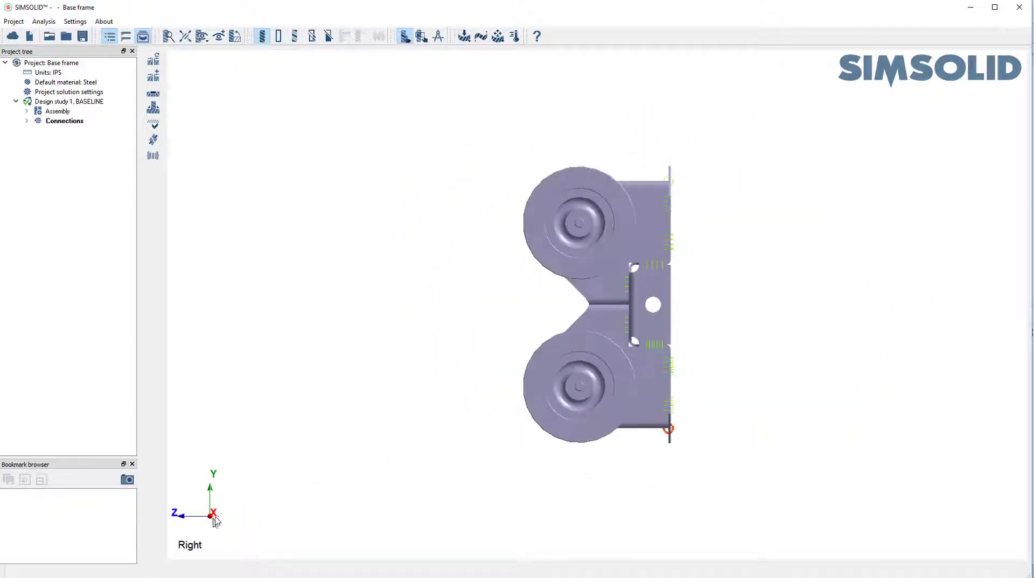
click(153, 76)
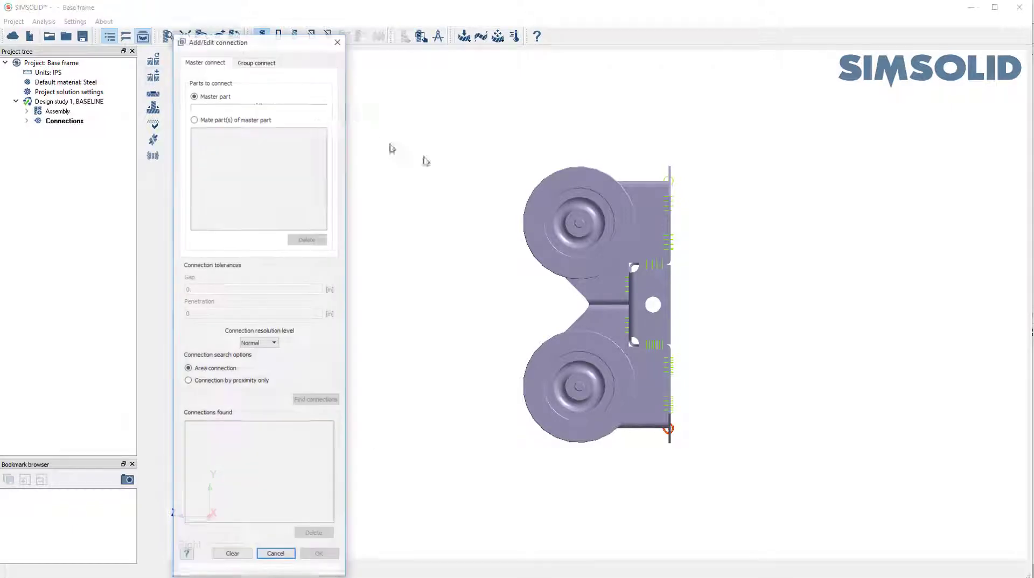
click(255, 61)
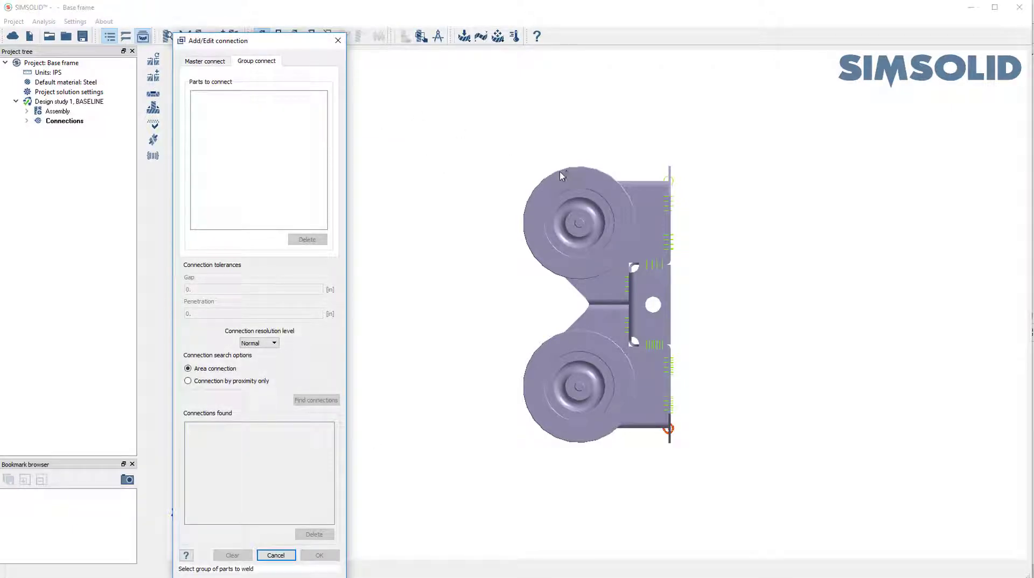
drag(527, 176, 634, 254)
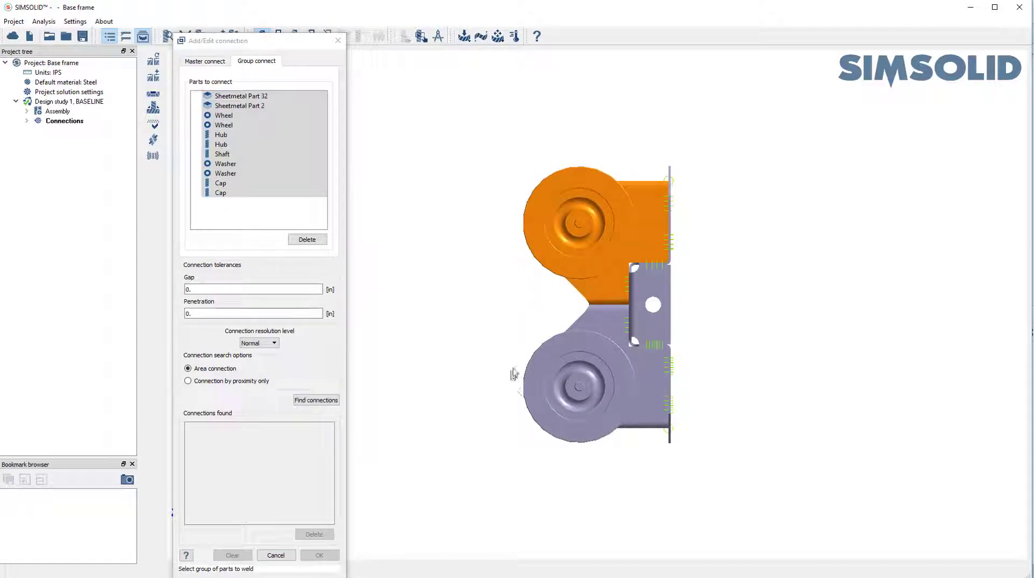
drag(523, 364, 624, 433)
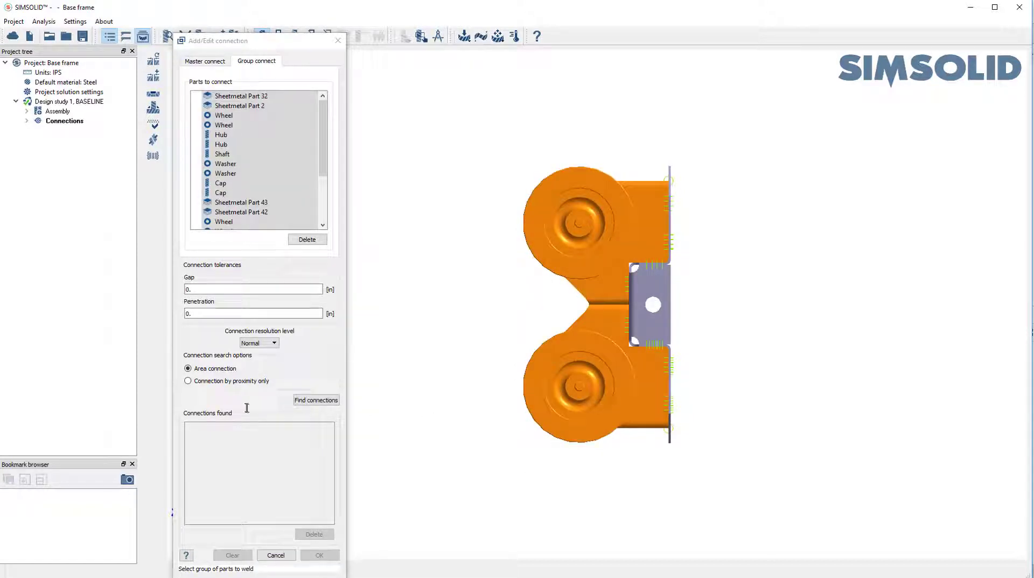
Set the gap and penetration tolerances to 0.01 in, then find and accept the connections for the grouped parts
click(205, 290)
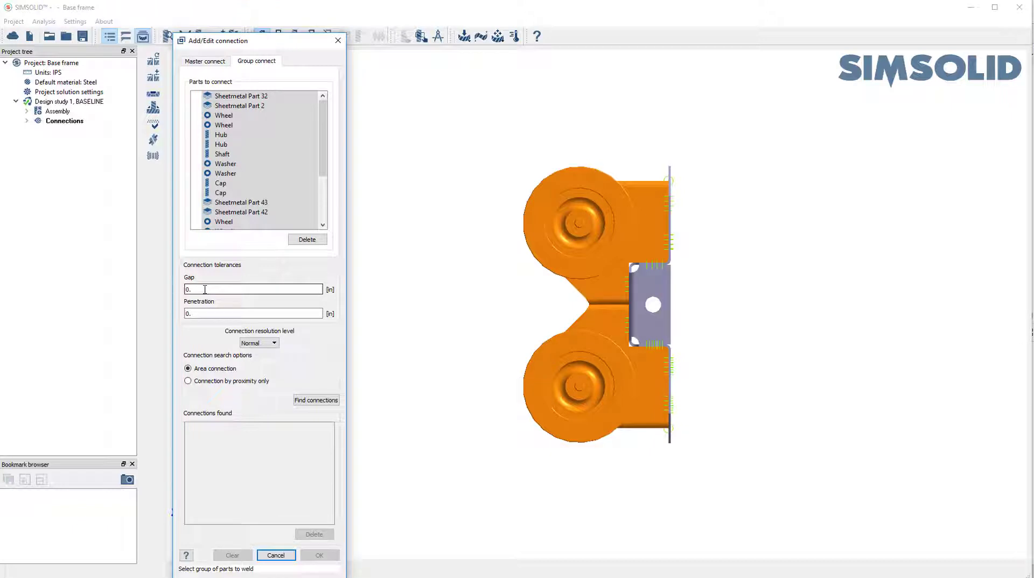
text(01)
click(204, 312)
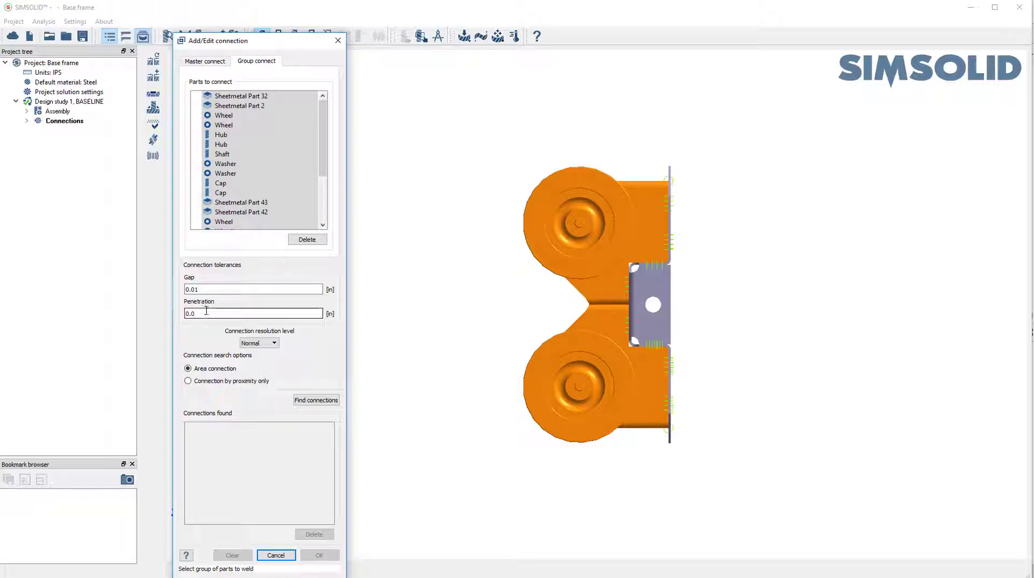
text(1)
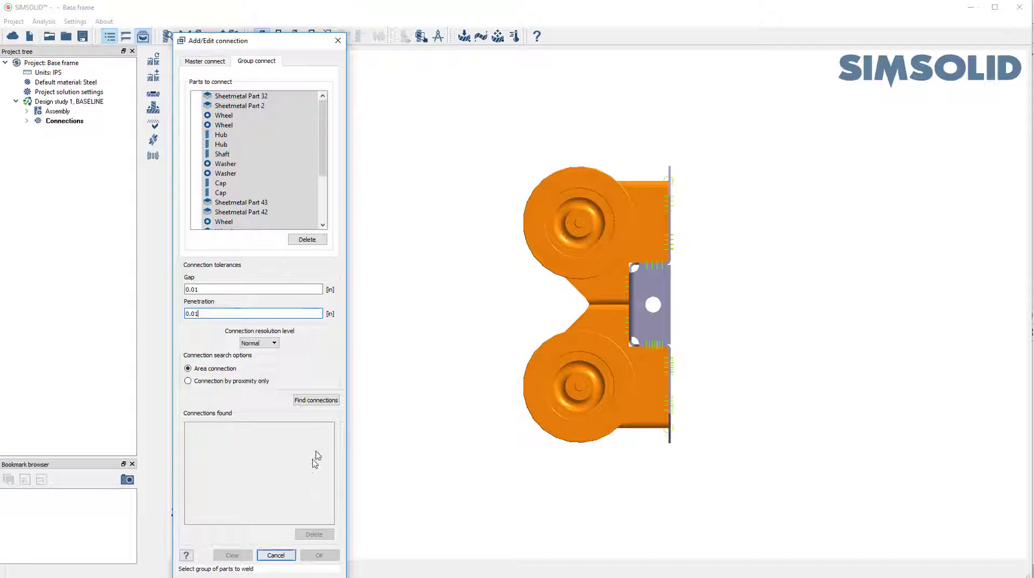
click(317, 401)
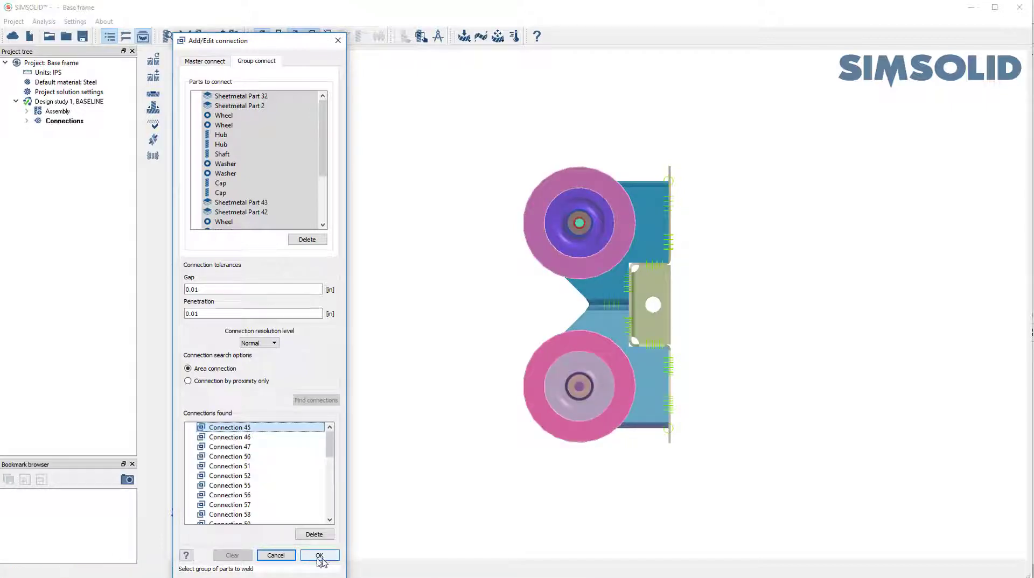
click(323, 558)
Check the assembly for disconnected groups of parts
middle_drag(449, 331, 660, 280)
click(153, 156)
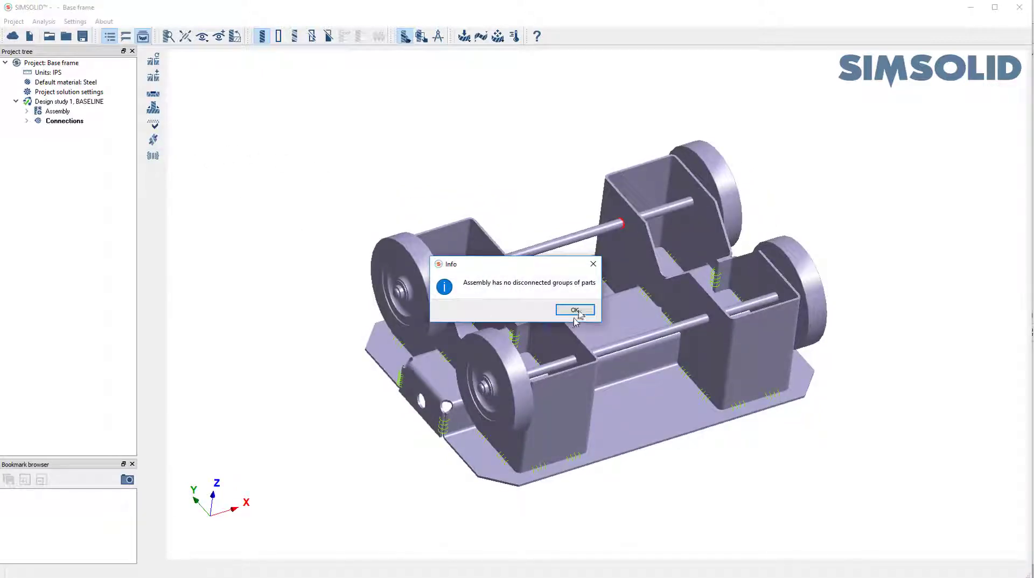
click(575, 310)
drag(596, 334, 609, 315)
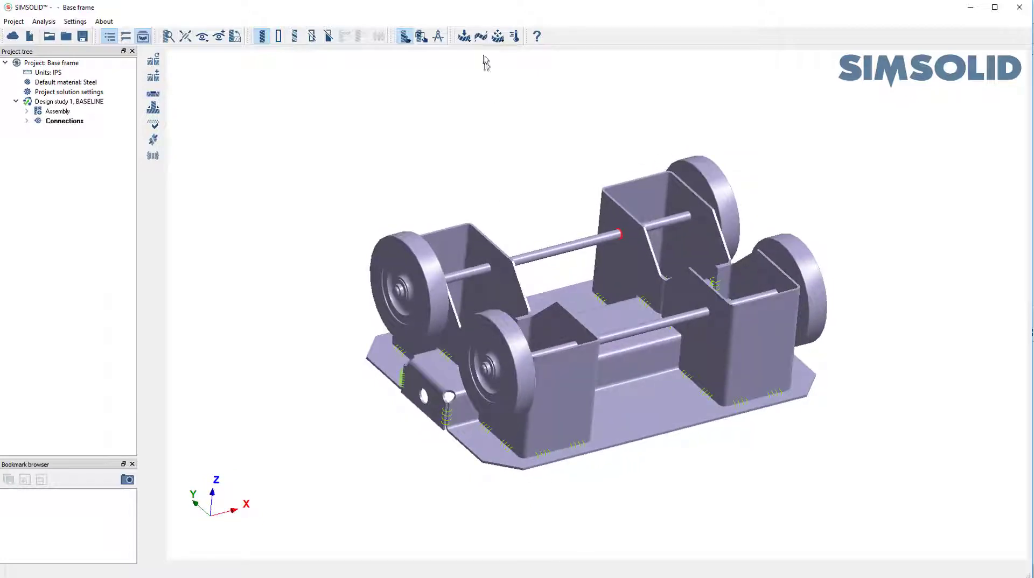
Create a modal analysis with 3 modes and solve it, assigning the default material to parts without one
click(481, 36)
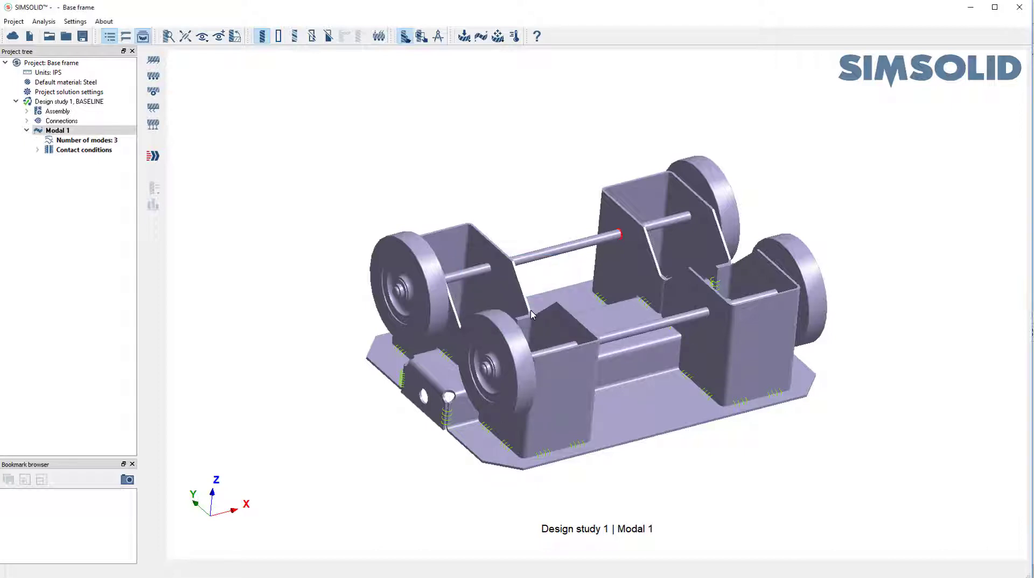
click(151, 156)
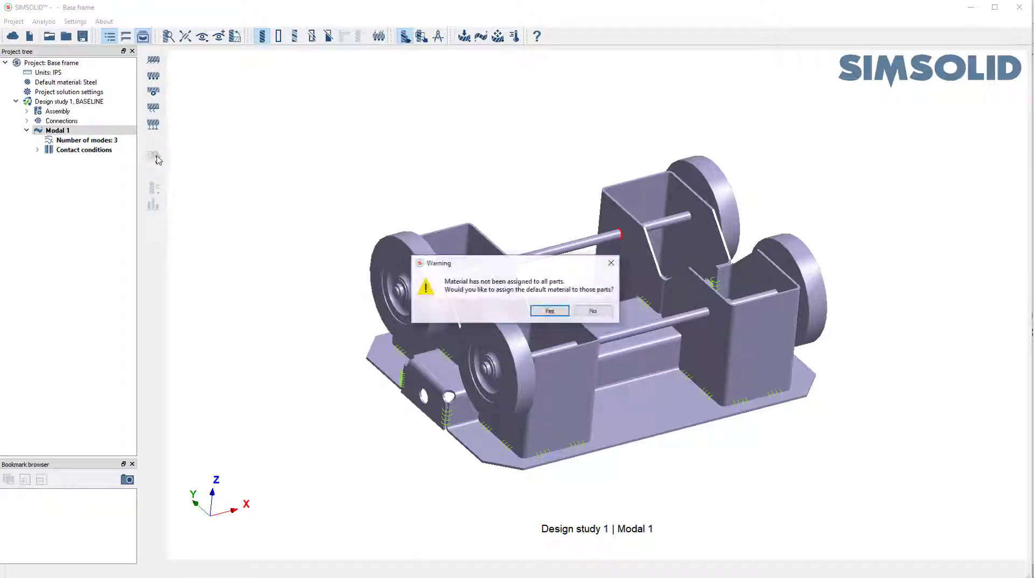
click(549, 311)
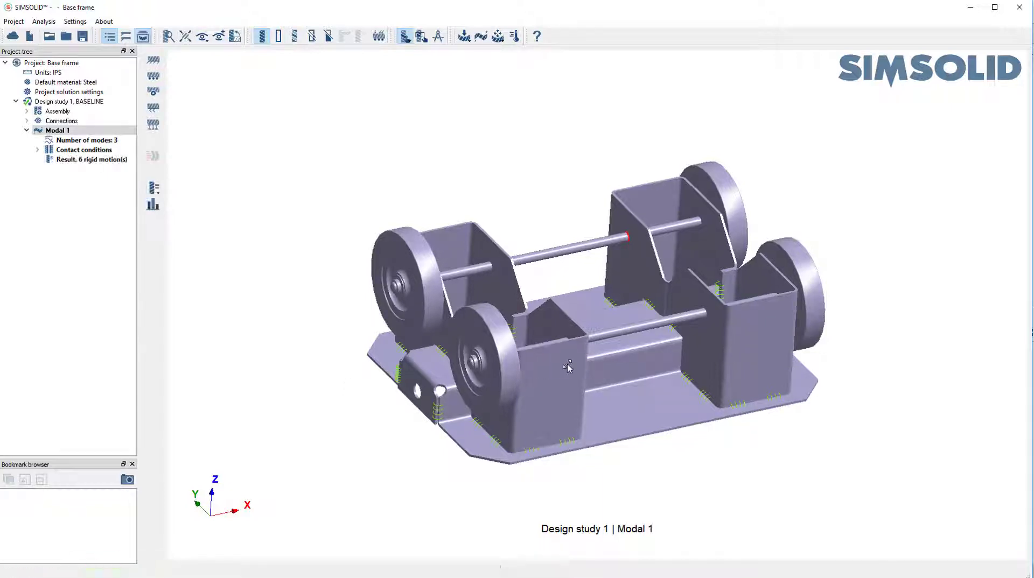
Plot the displacement magnitude for the modal results, animate the mode 7 shape and increase the animation speed
click(154, 192)
click(213, 188)
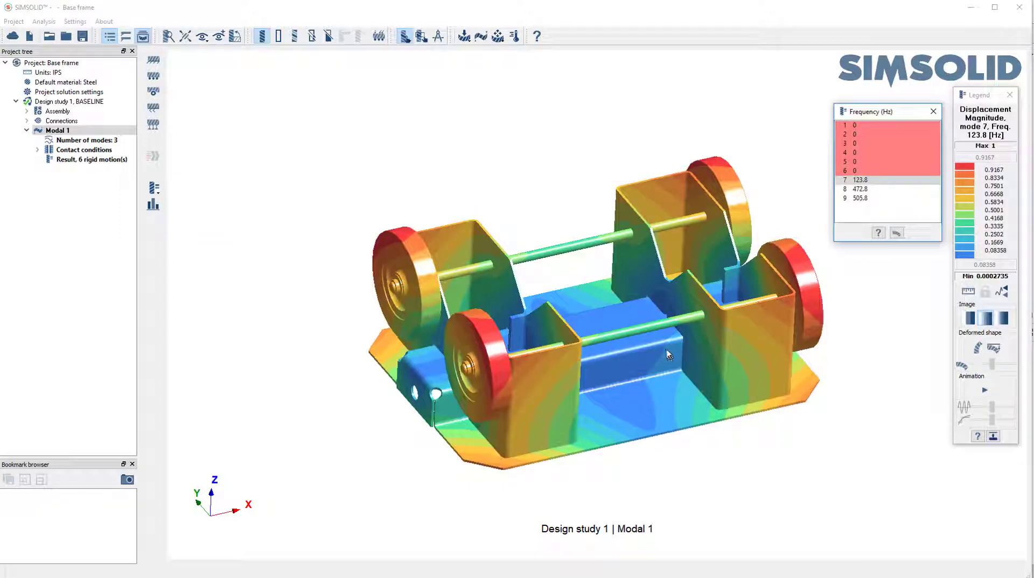
click(983, 391)
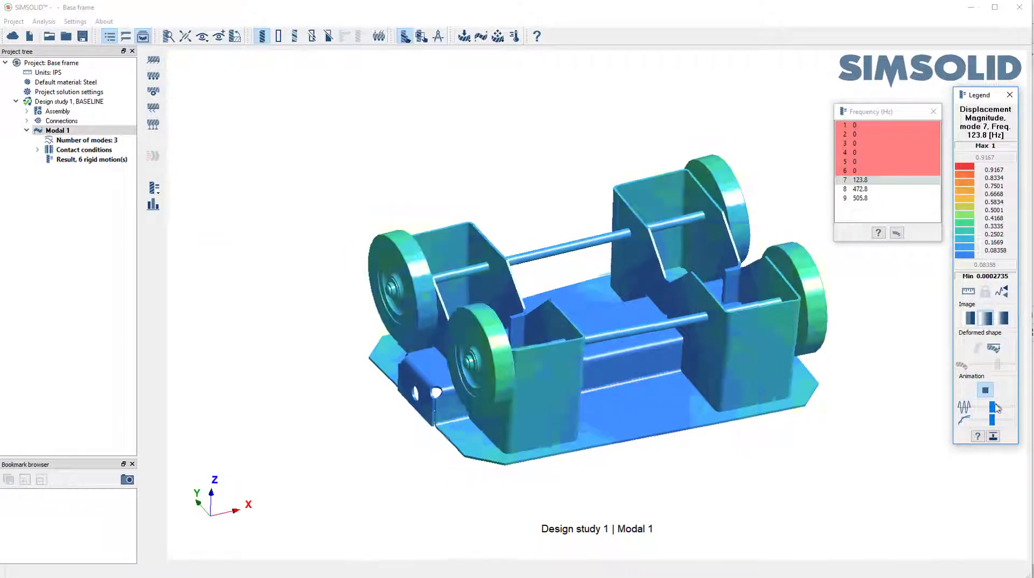
drag(1002, 406, 998, 407)
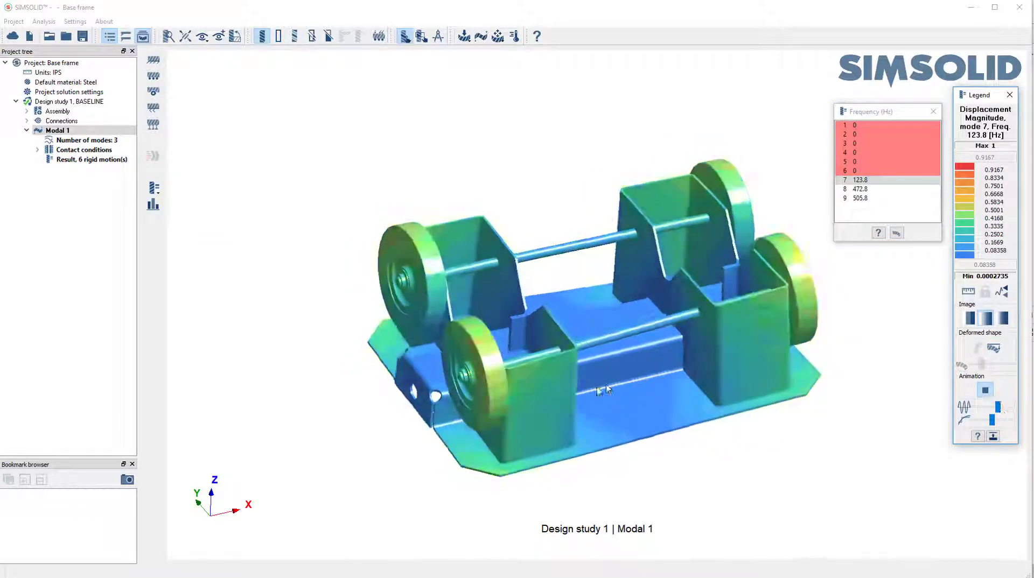
drag(634, 385, 653, 374)
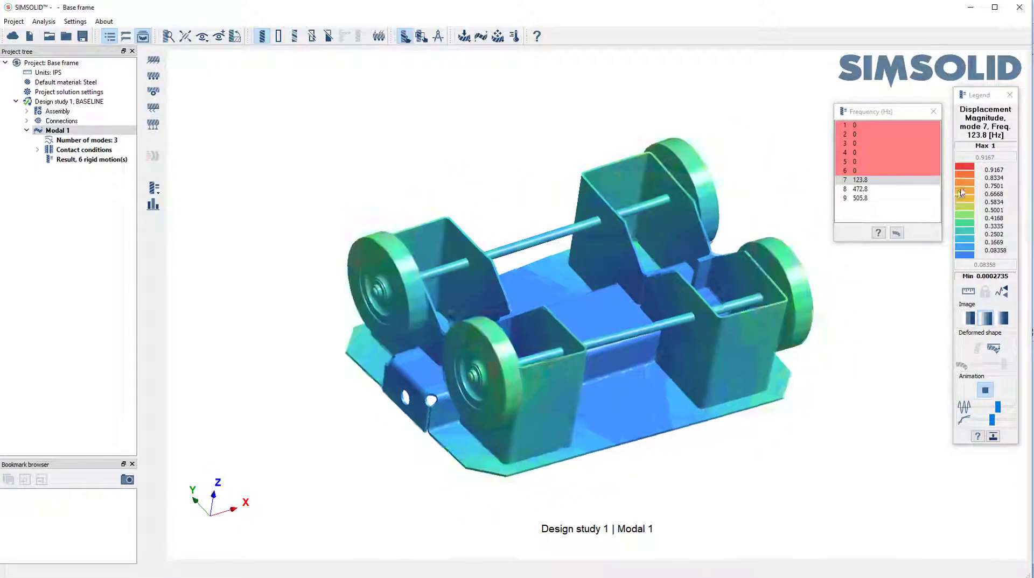
Review the animated shapes of modes 8 and 9, return to mode 7 and stop the animation
click(861, 189)
click(860, 198)
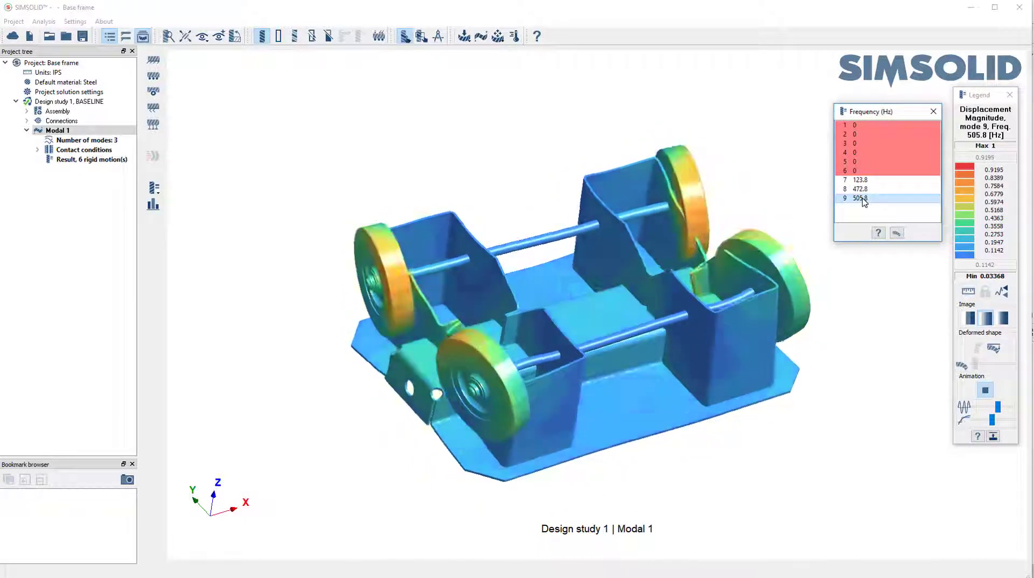
click(861, 180)
click(985, 390)
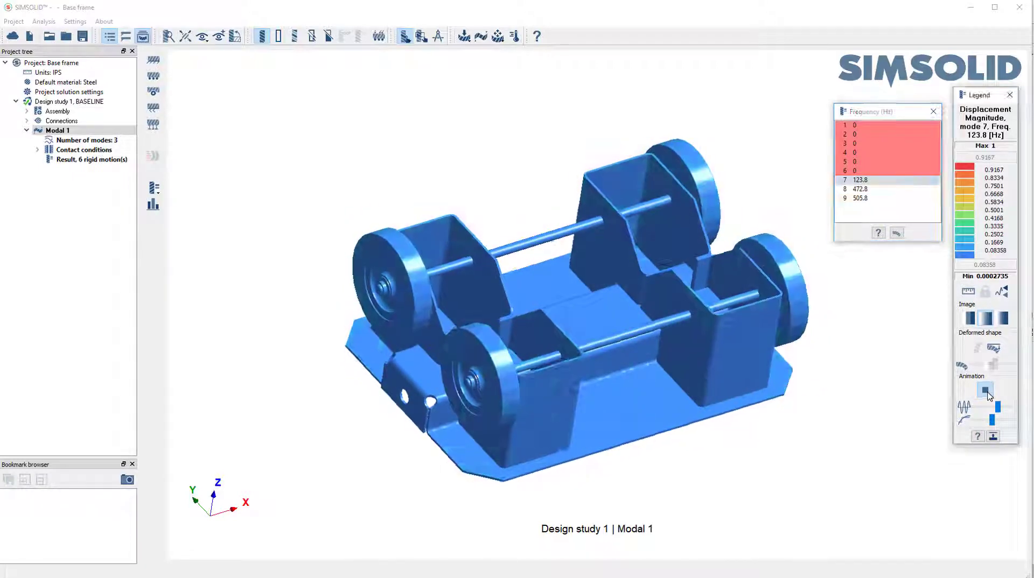
drag(588, 416, 486, 375)
right_drag(601, 299, 572, 298)
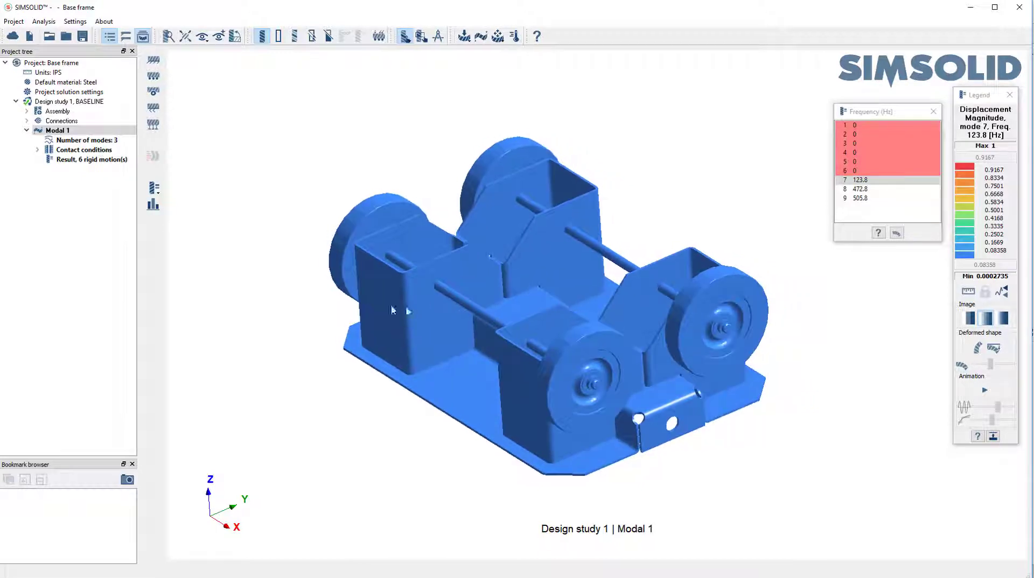
drag(466, 373, 579, 351)
drag(569, 417, 531, 368)
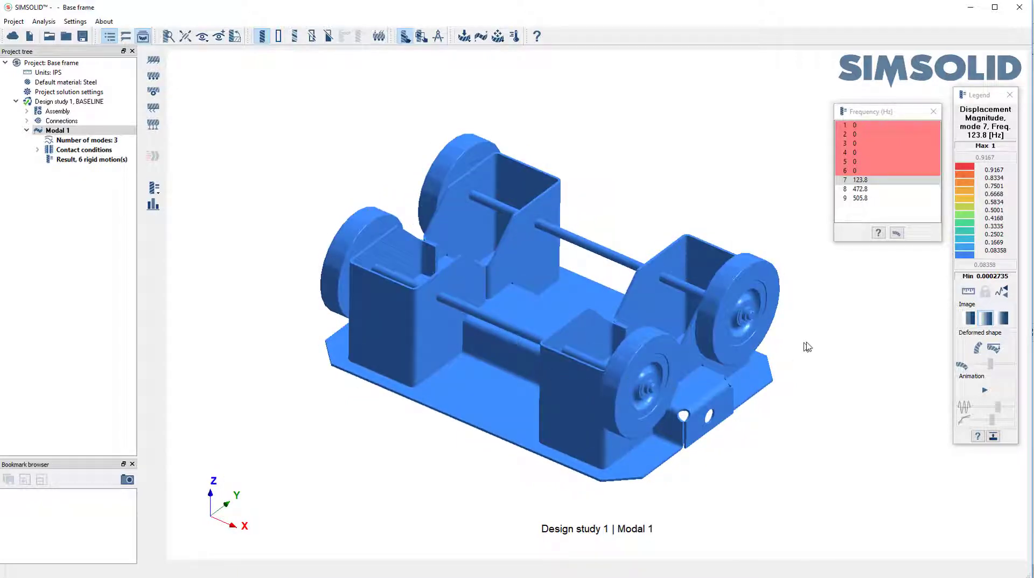